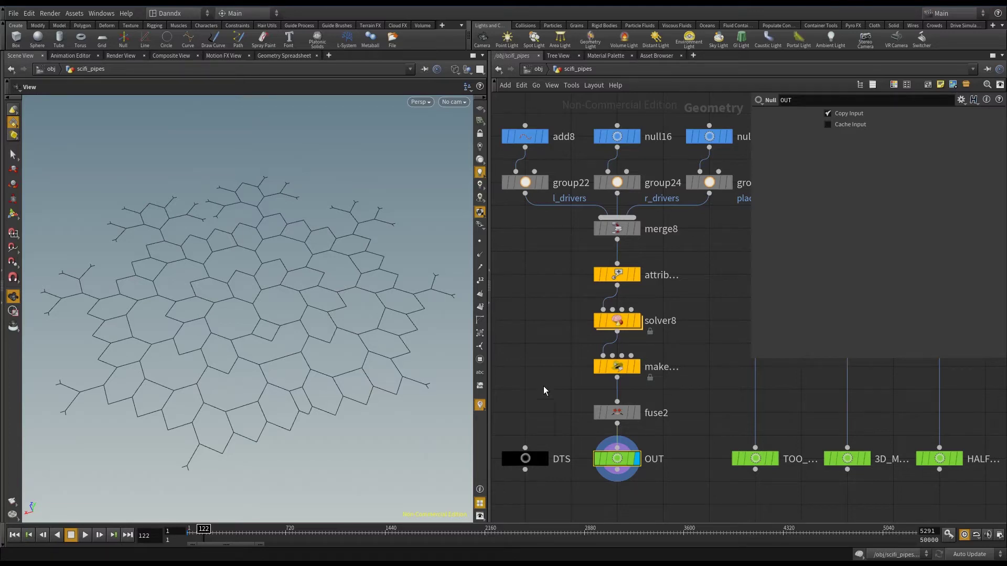
- Tilt the hexagon network view and display solver8's output in the viewport
left_click_drag(261, 299, 310, 265)
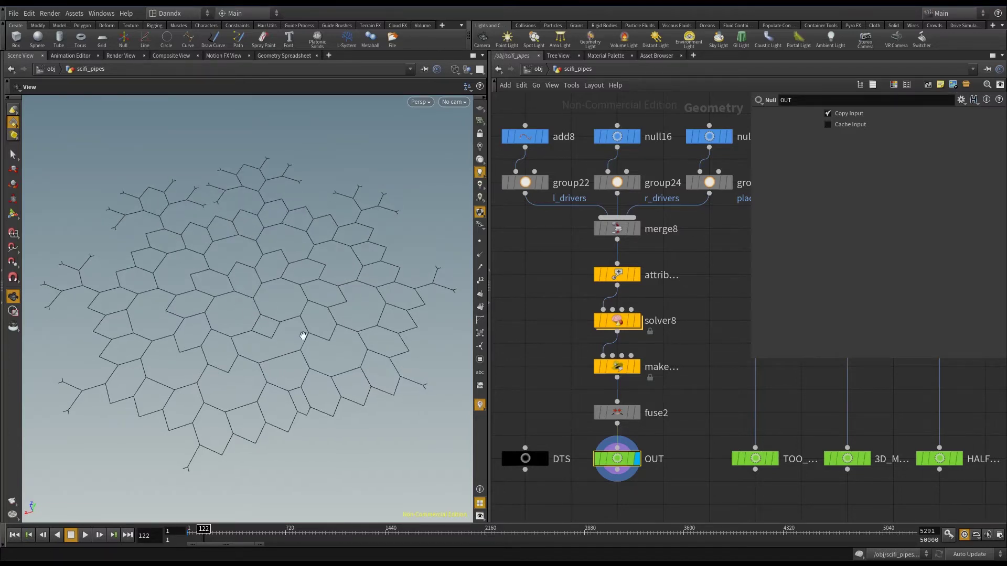
left_click_drag(319, 400, 314, 387)
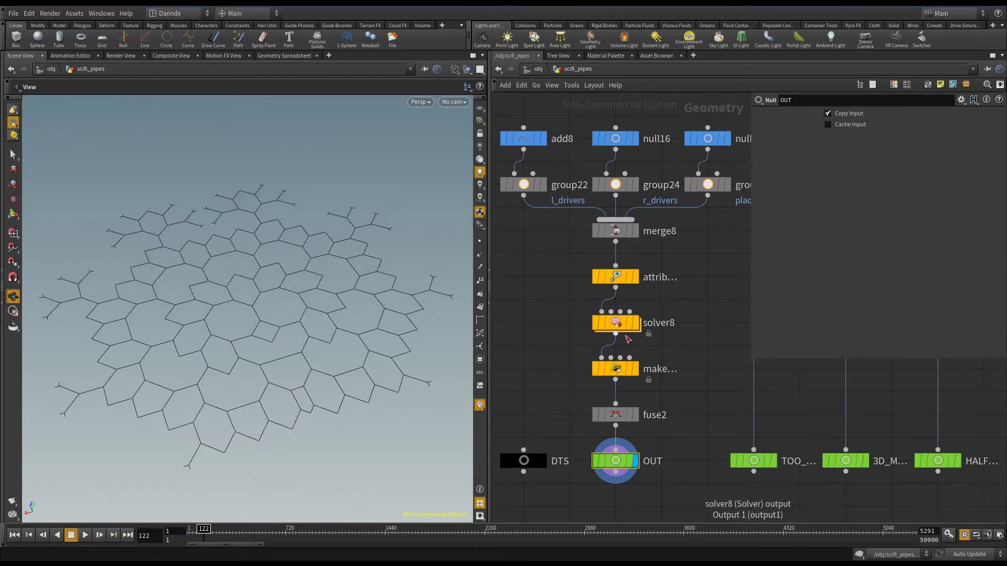
left_click(635, 323)
scroll(270, 393, "up", 5)
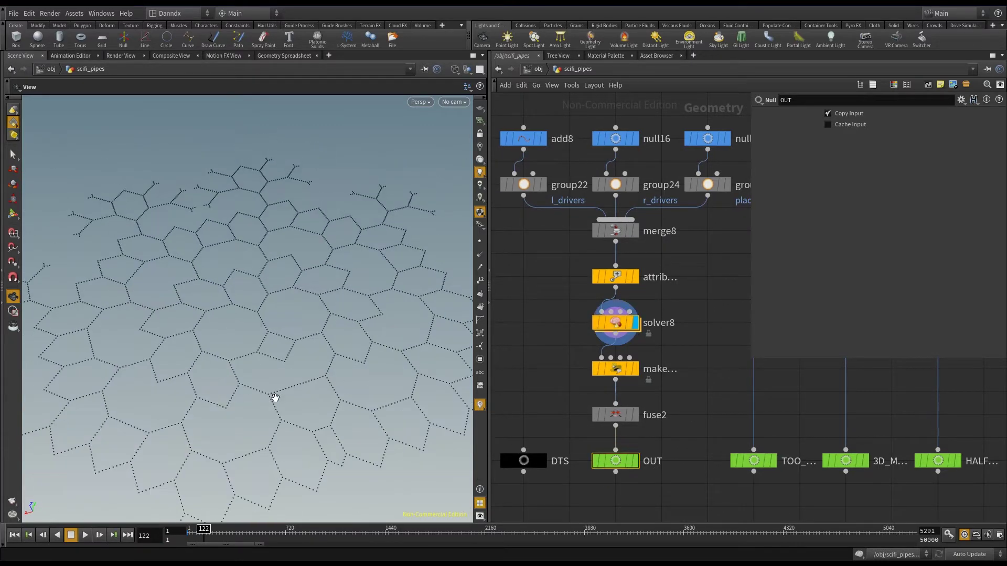
- Regrow the dotted point pattern from frame 1 and pause it at frame 102
left_click_drag(209, 522, 156, 528)
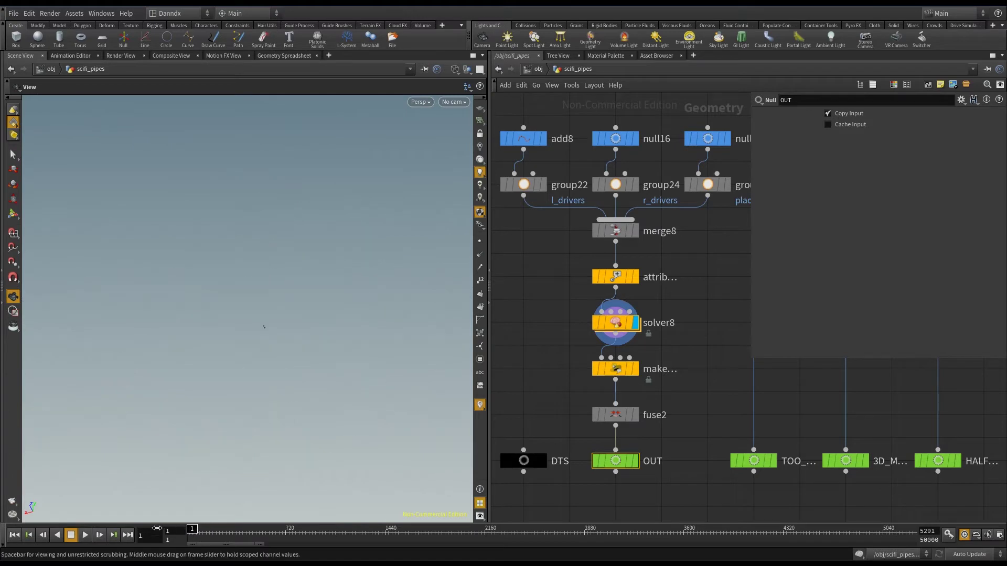
left_click(85, 536)
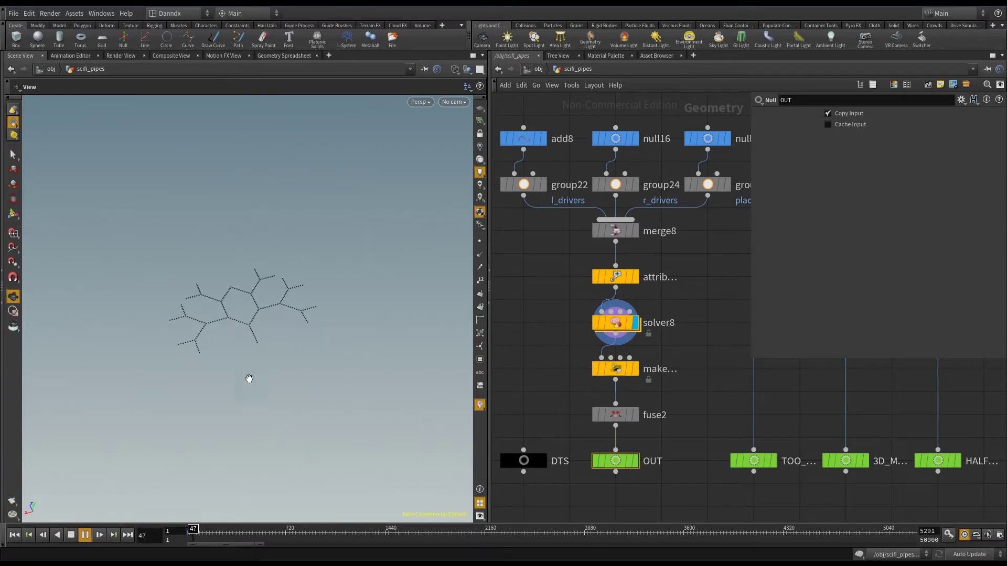
left_click(69, 535)
middle_click_drag(519, 388, 518, 374)
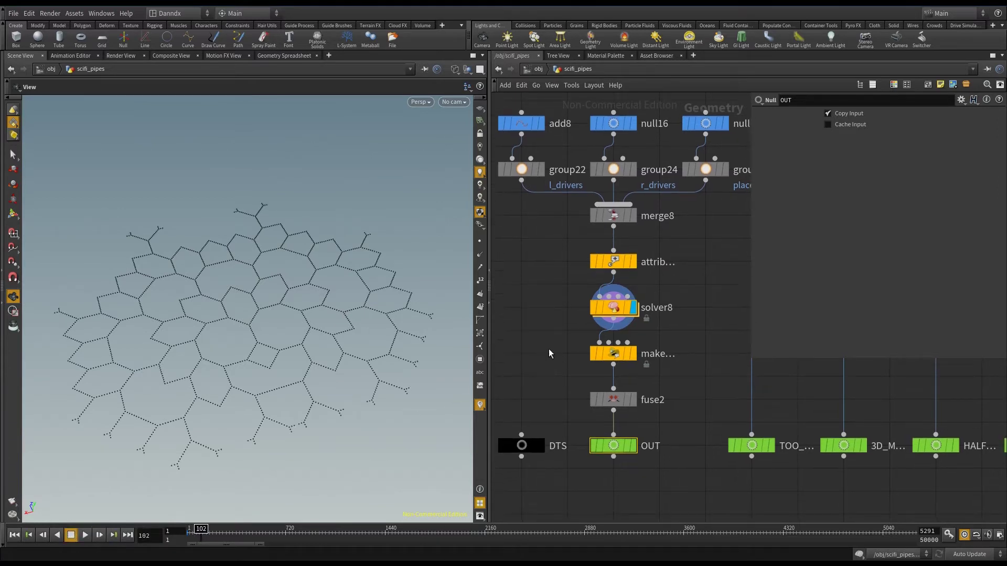
left_click(613, 356)
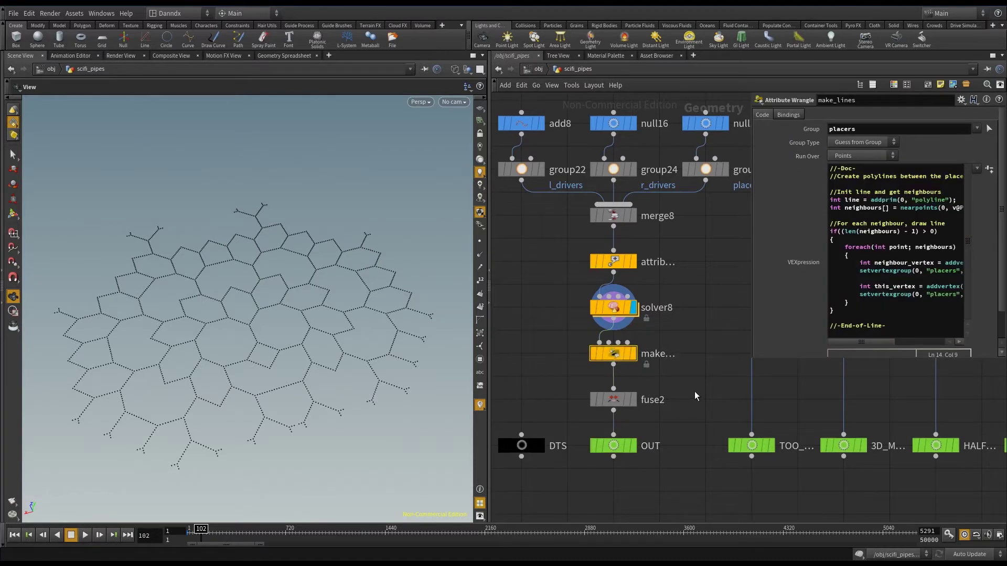
left_click(613, 446)
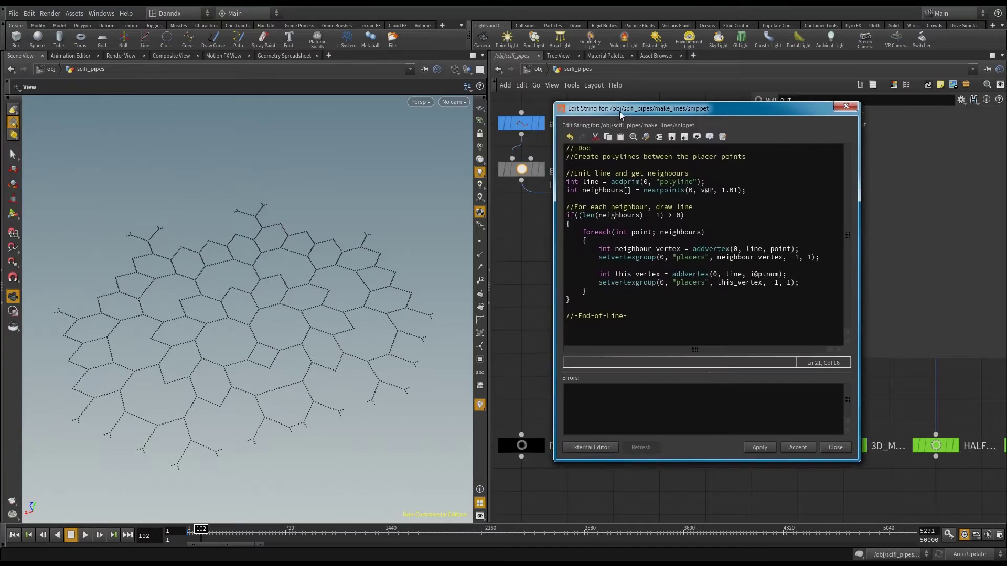
left_click_drag(619, 111, 540, 126)
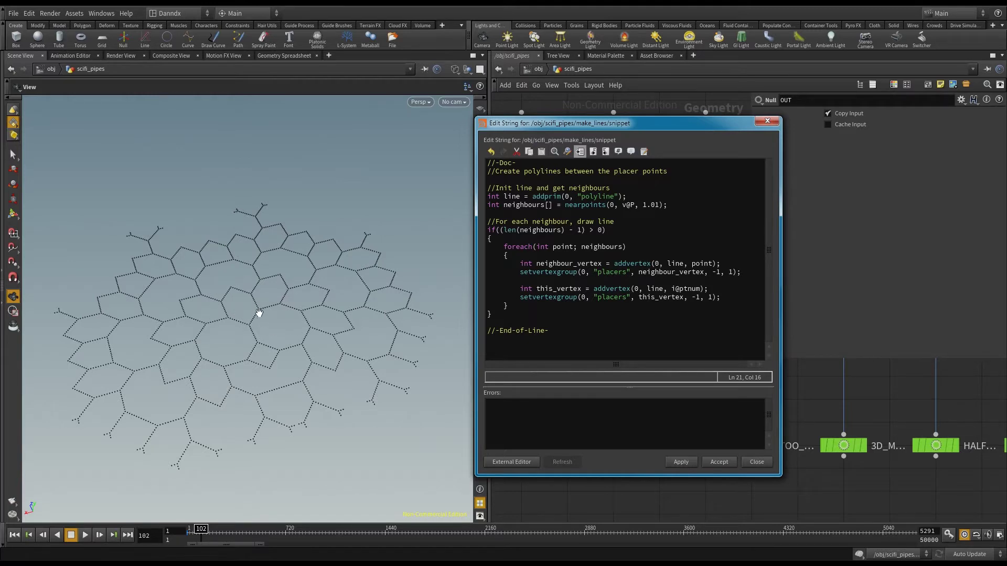
scroll(265, 356, "up", 5)
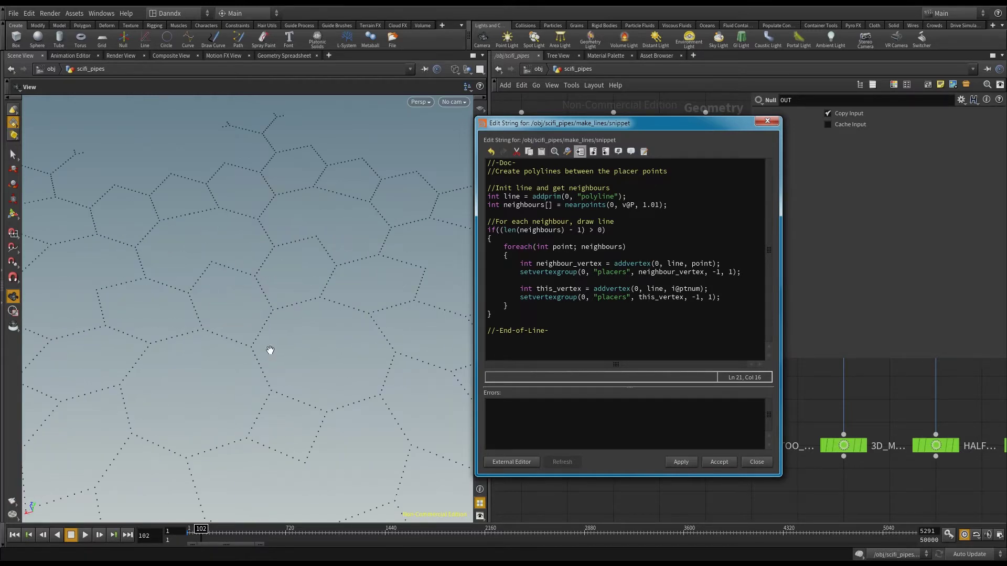
scroll(240, 423, "up", 3)
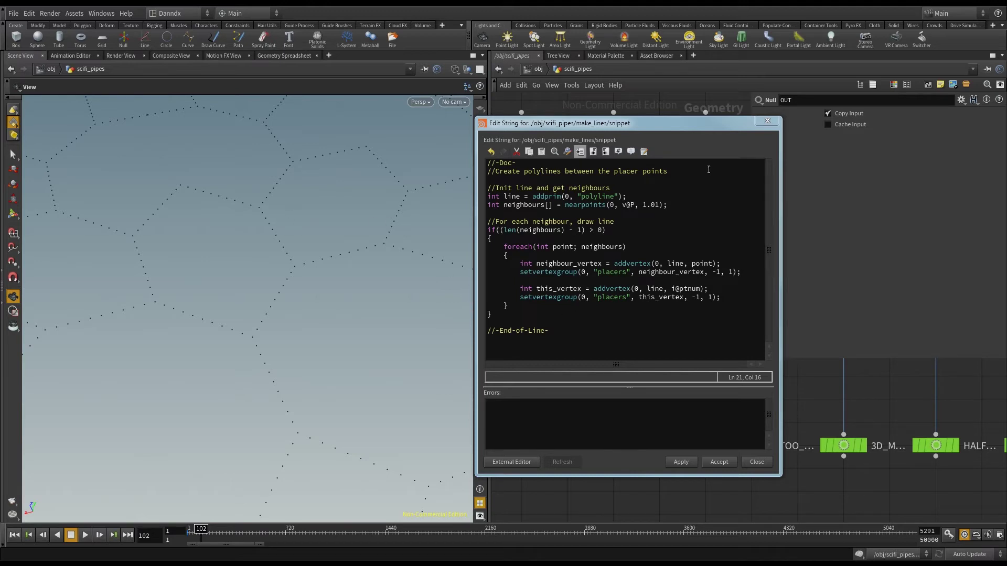
left_click_drag(667, 124, 0, 113)
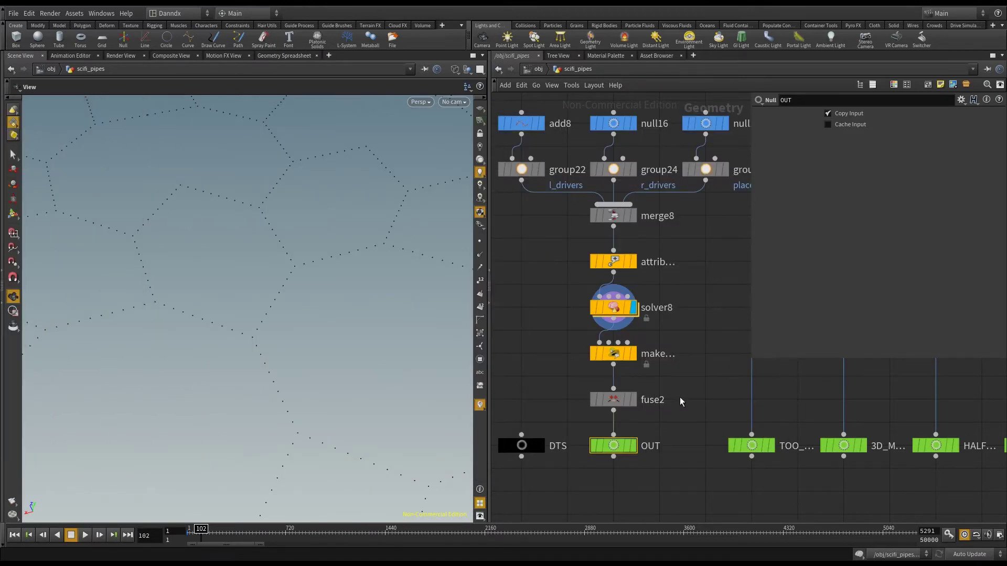
- Display make_lines' polyline output and replay the growth from the start to frame 149
left_click(632, 353)
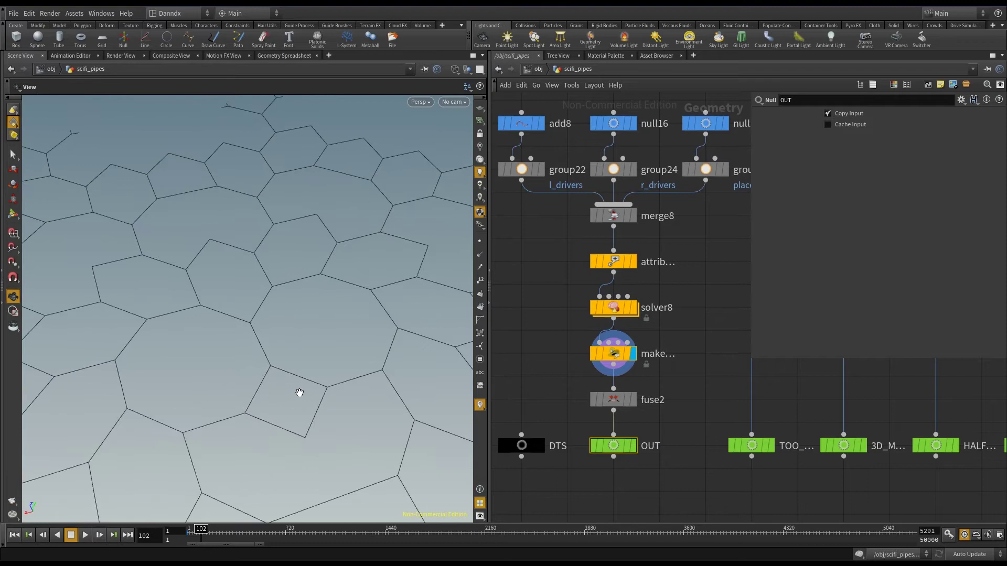
scroll(299, 393, "down", 8)
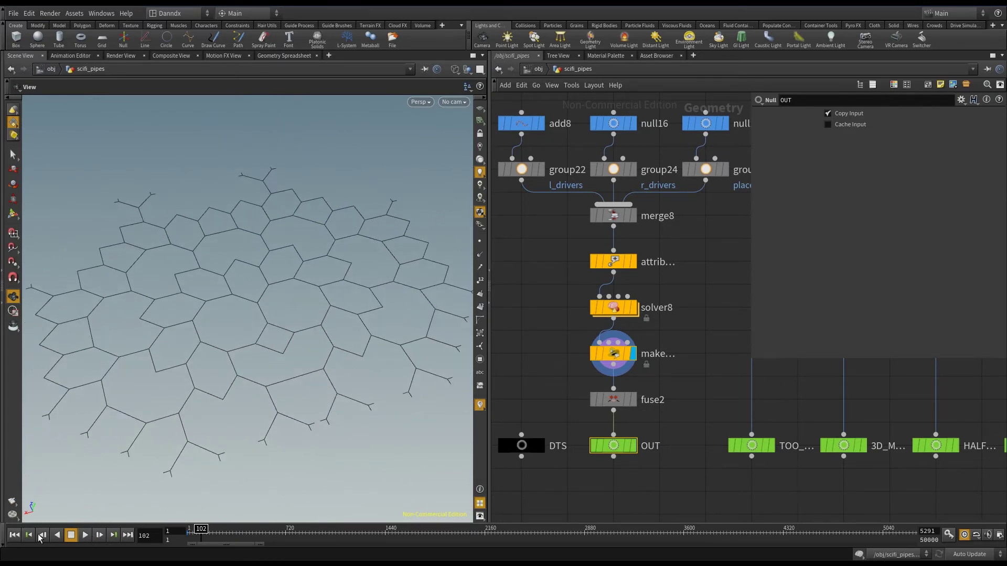
left_click(18, 535)
left_click(83, 536)
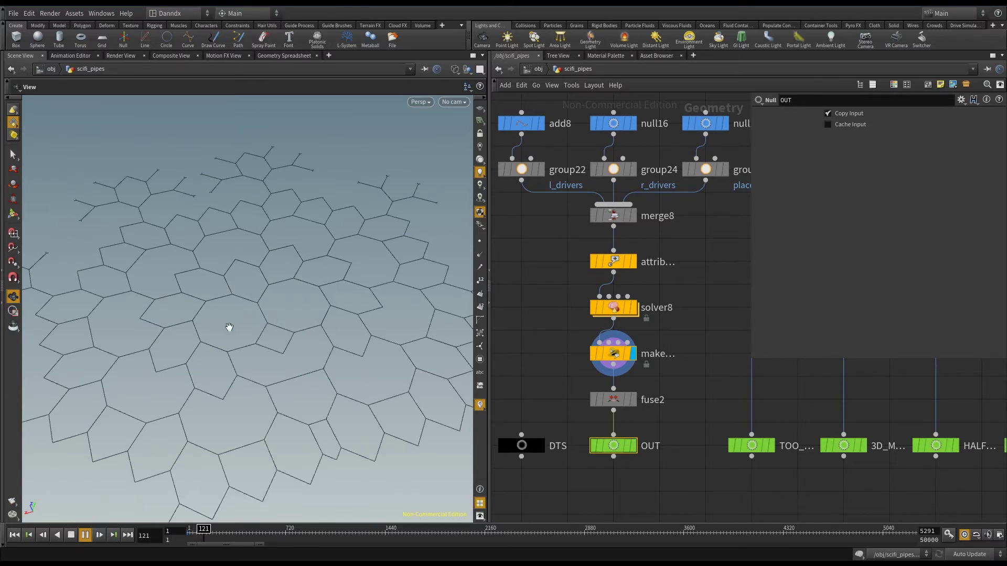
key("Escape")
- Show the fused result from fuse2, then the final OUT geometry, and tumble the view
left_click(615, 400)
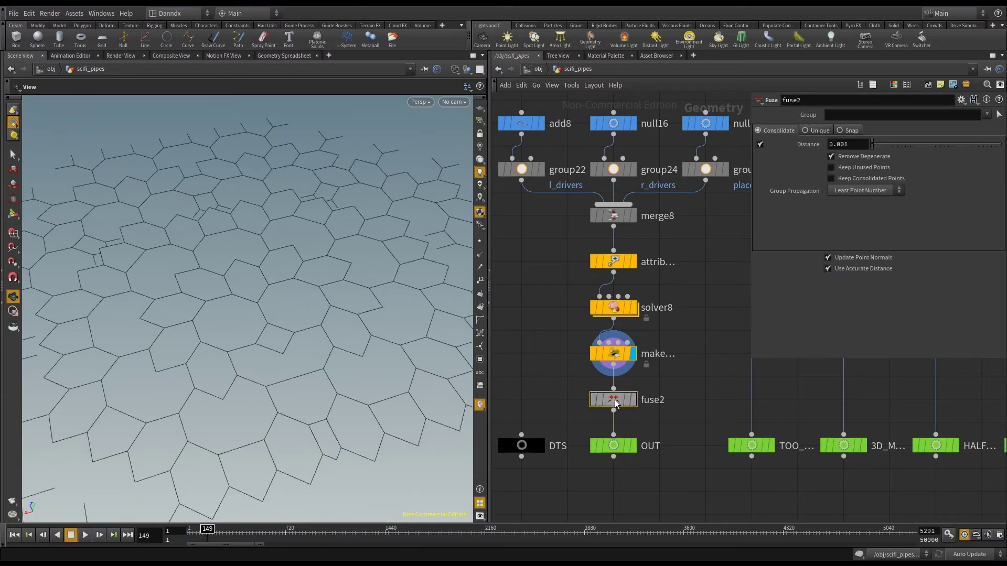
left_click(635, 402)
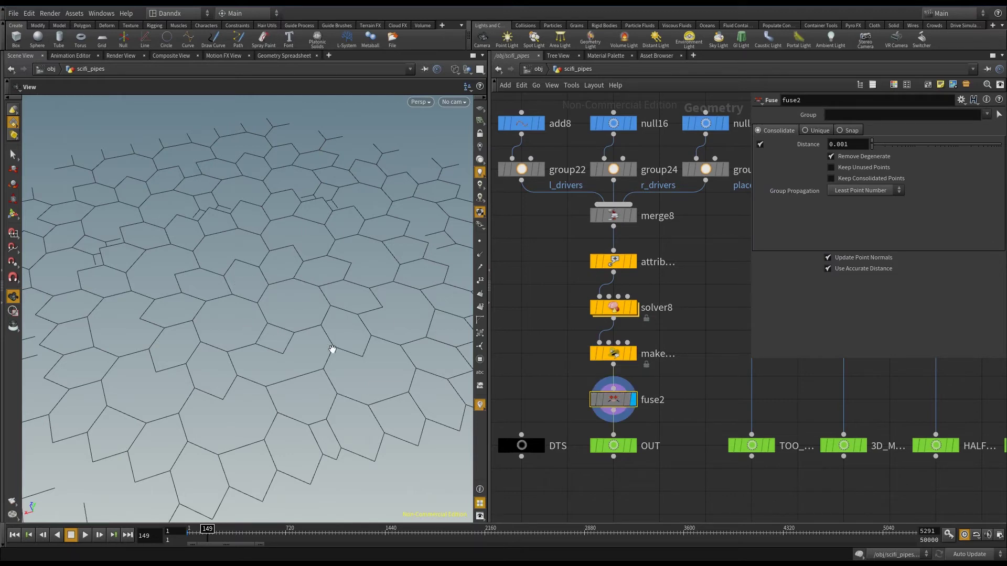
left_click(633, 446)
left_click_drag(319, 328, 420, 373)
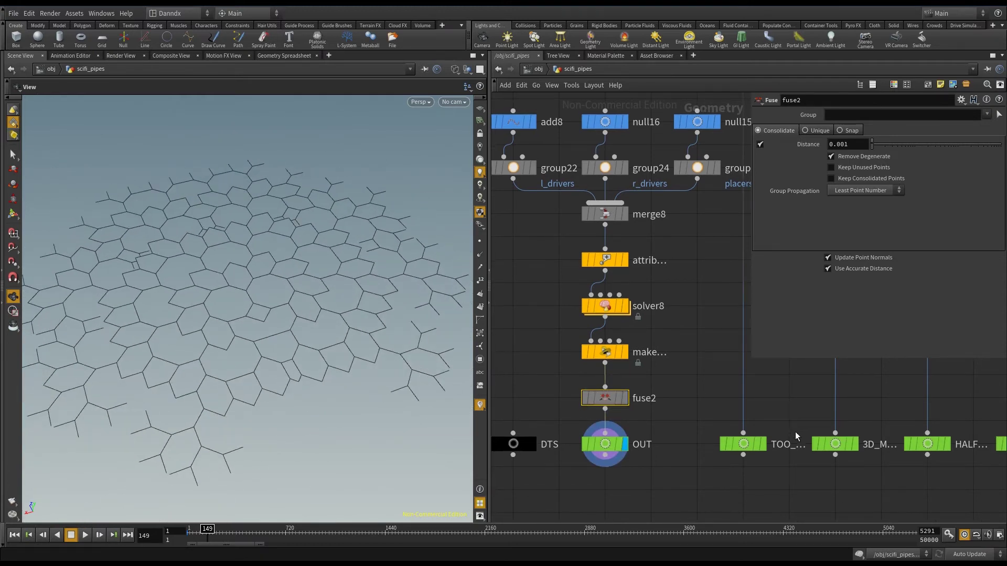
- Grow the TOO_MANY_LINES variant to frame 172 as a dense spiky mass, then rewind to frame 1
middle_click_drag(797, 441, 700, 410)
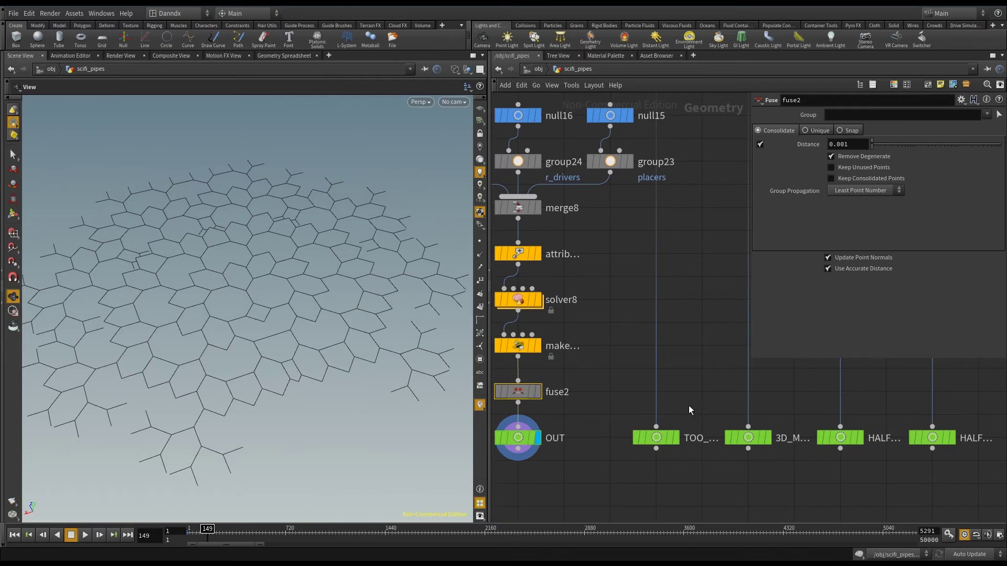
left_click(21, 535)
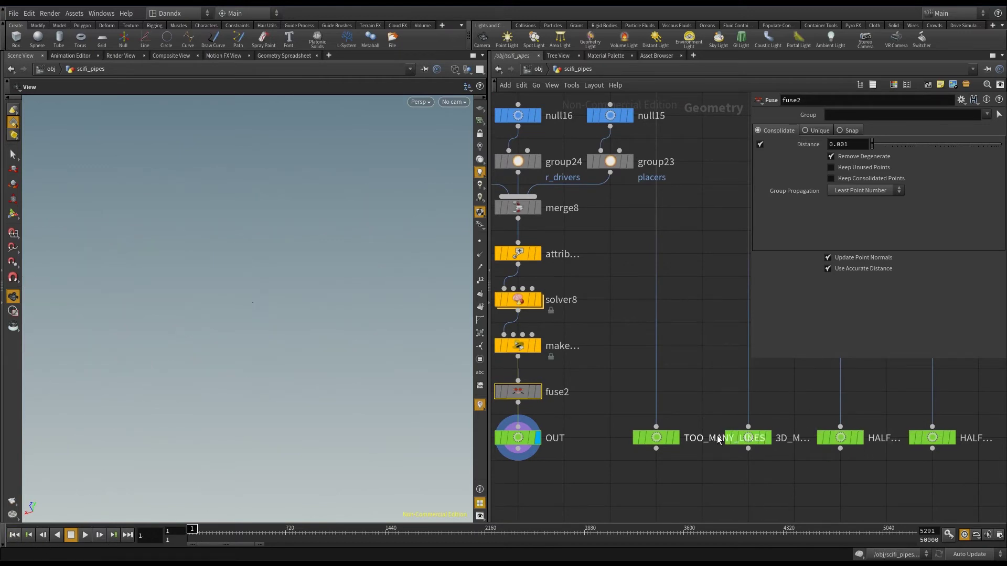
left_click(675, 439)
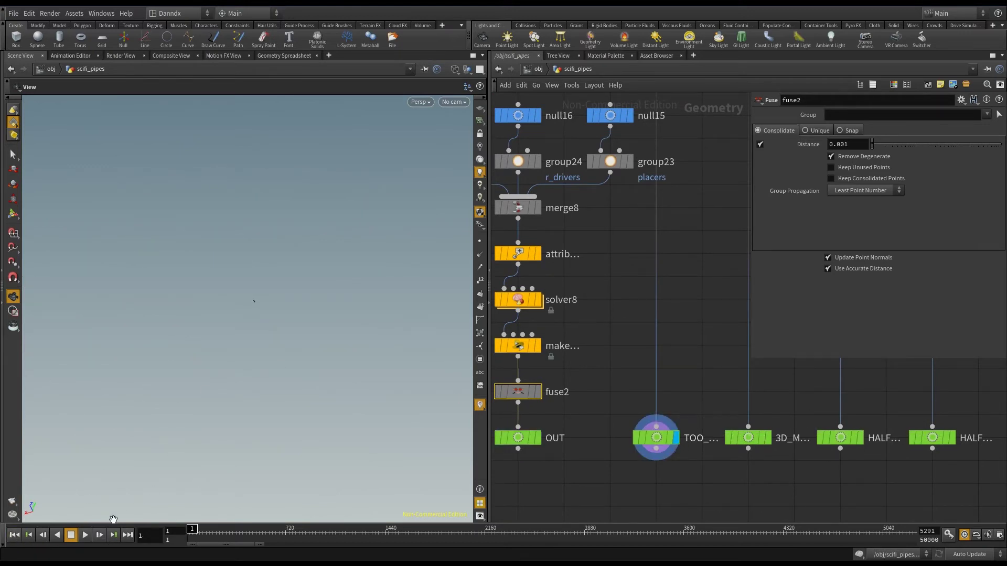
left_click(85, 535)
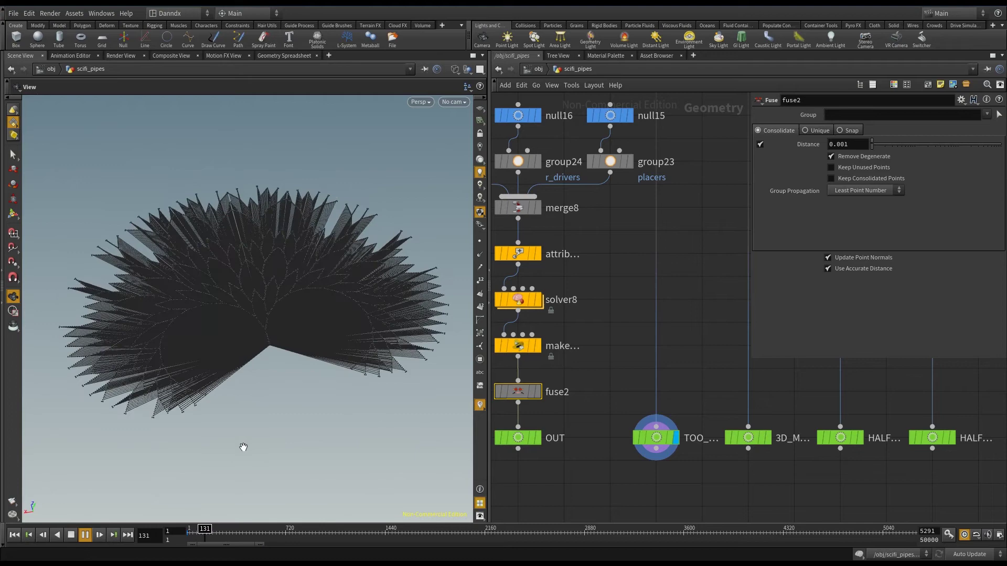
left_click(71, 535)
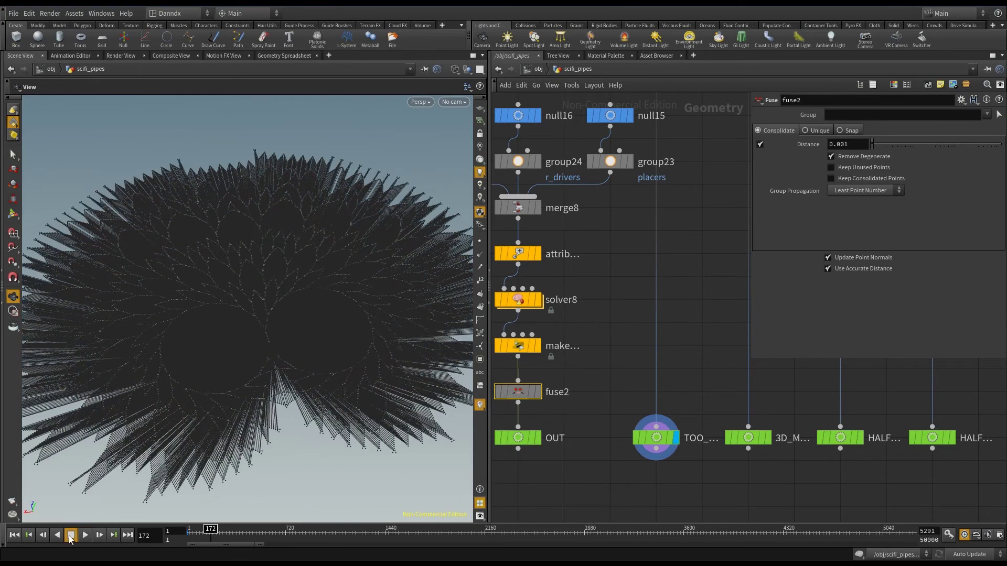
left_click(14, 537)
- Grow the 3D_M… variant to frame 176 and orbit to view its inverted cone of branches
left_click(769, 438)
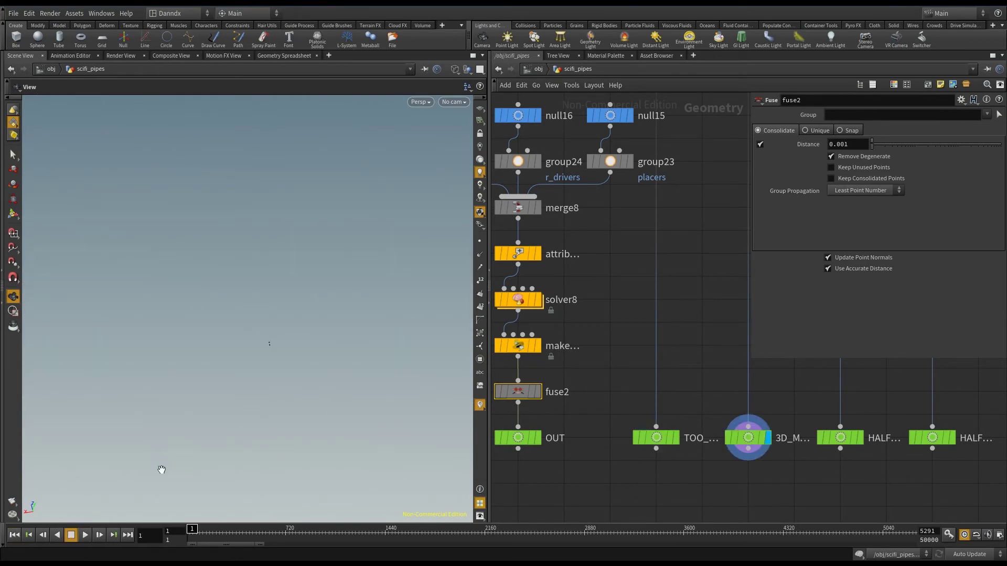
left_click(85, 535)
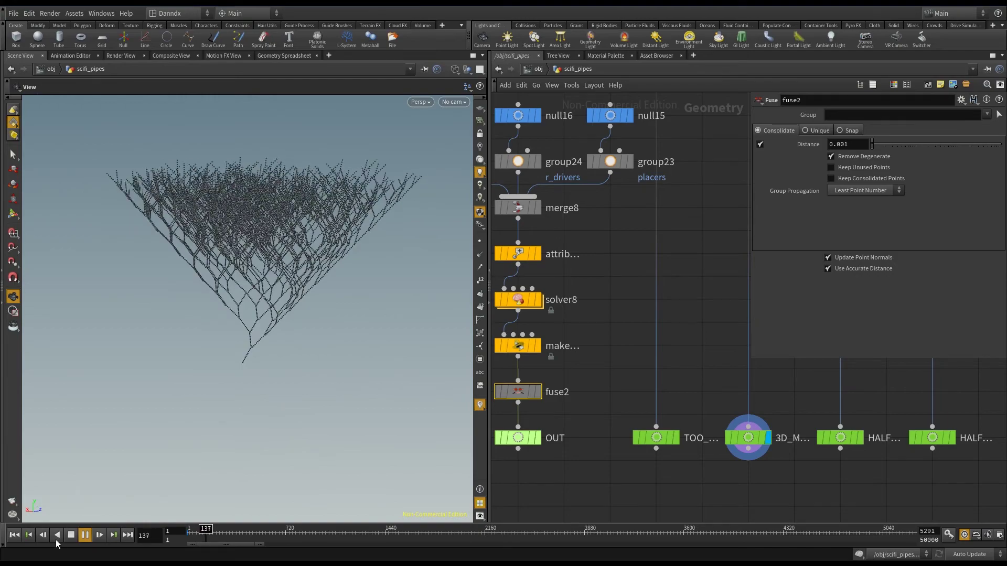
left_click(72, 534)
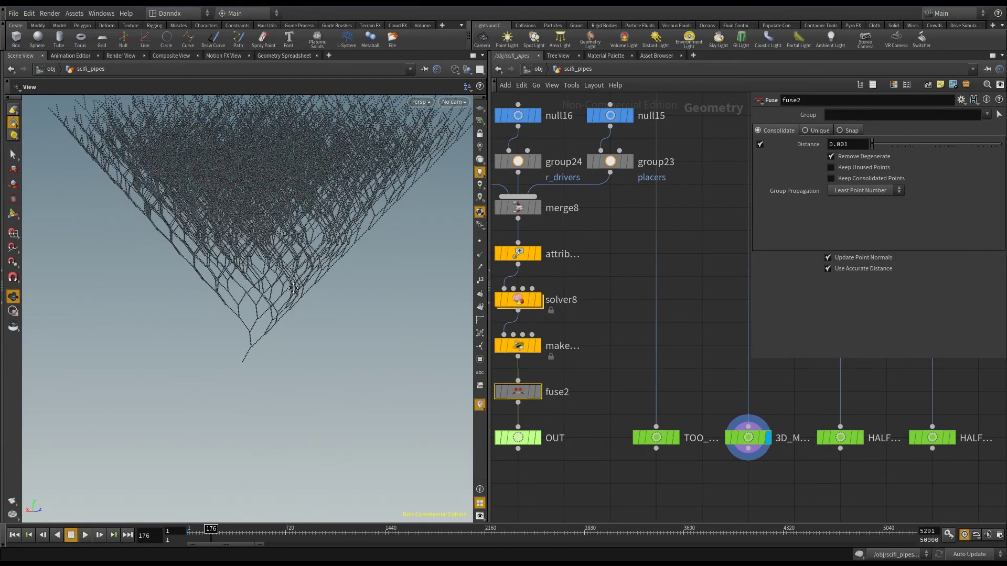
left_click_drag(157, 394, 360, 357)
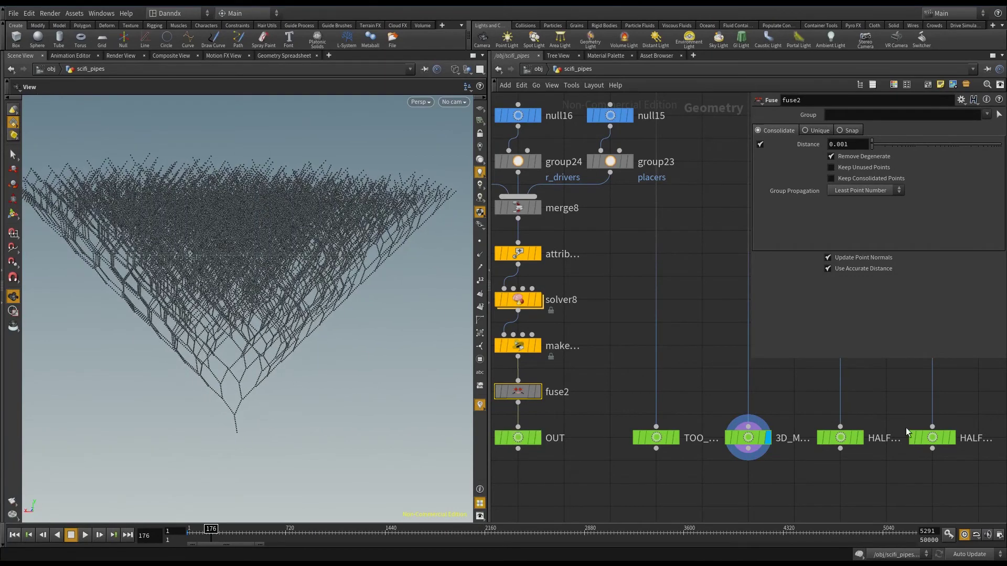
- Run the HALF_20DEGREE growth, then rewind and play the last HALF variant to frame 194
left_click(17, 535)
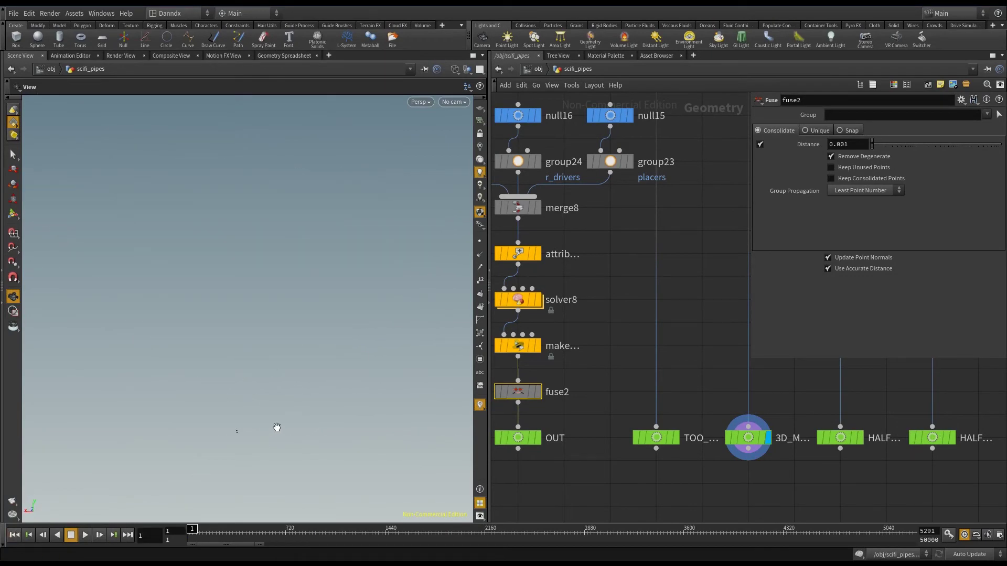
left_click(859, 438)
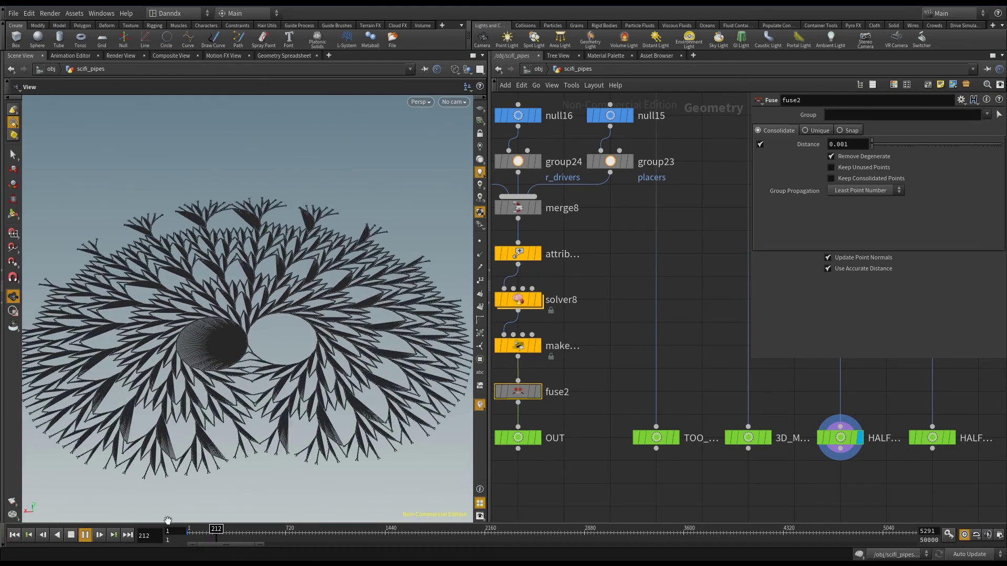
key("Up")
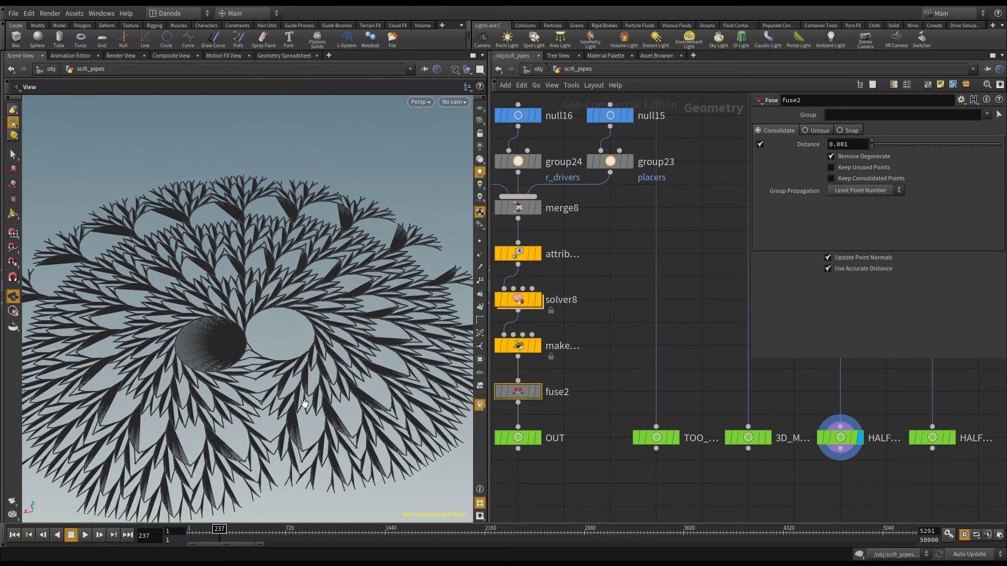
left_click(15, 535)
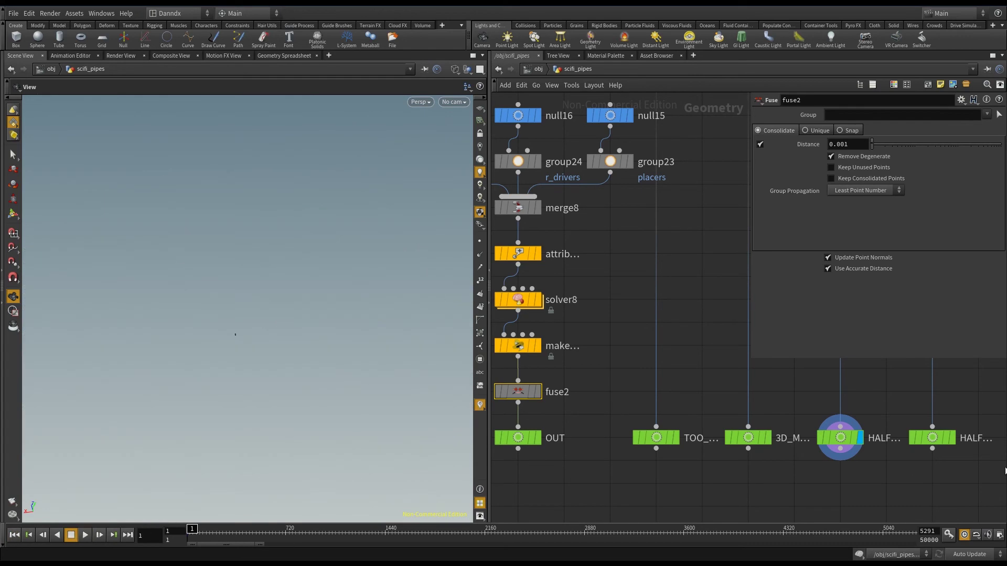
left_click(84, 535)
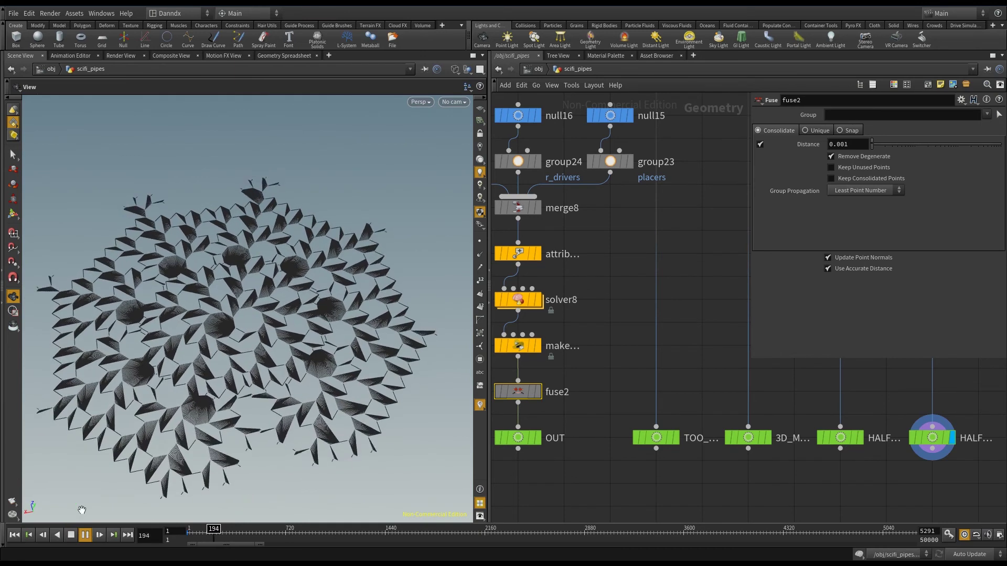
- Rewind playback to frame 1, show make_lines' VEX code, and display the OUT node
left_click(72, 535)
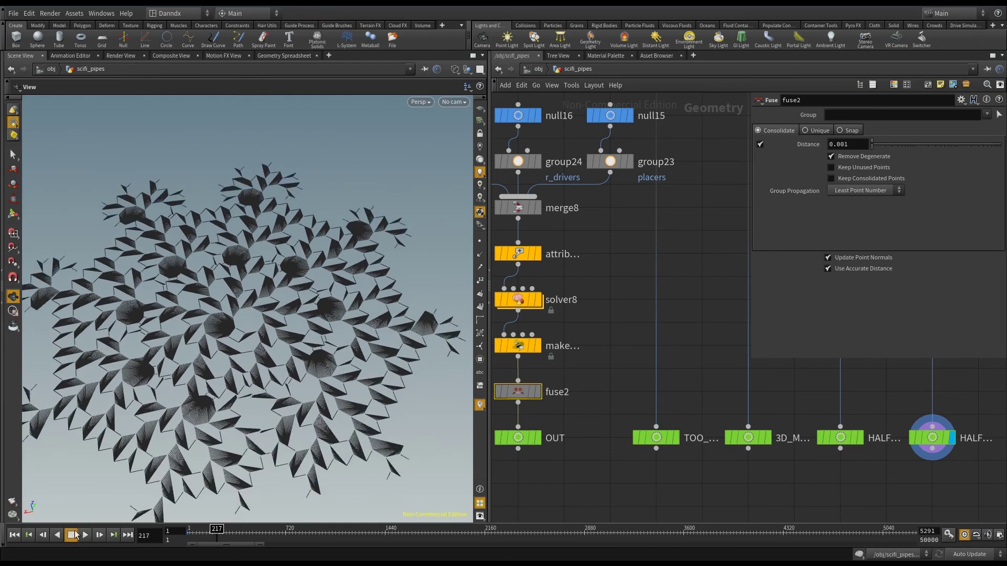
left_click(14, 535)
middle_click_drag(612, 376, 706, 399)
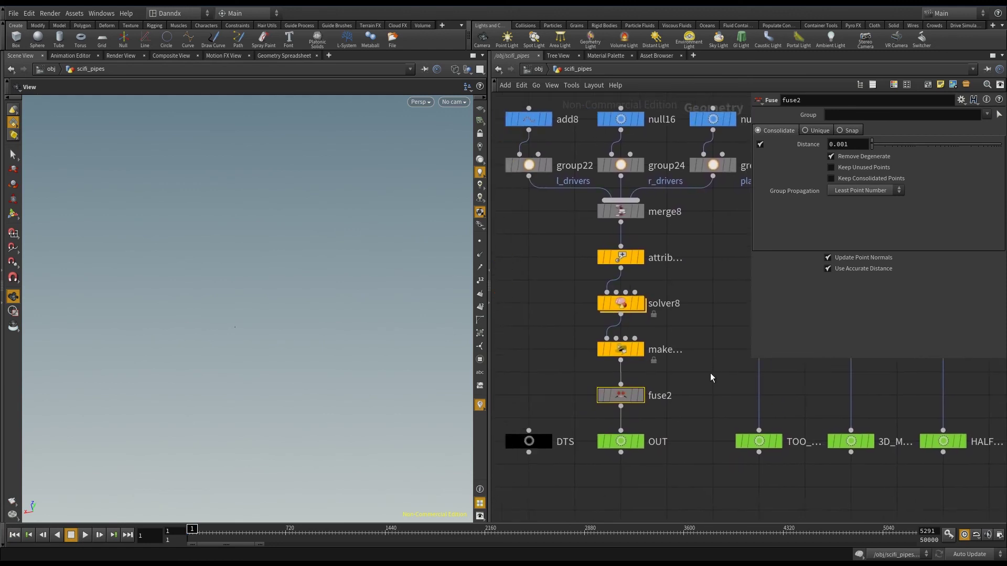
scroll(595, 354, "up", 2)
left_click(596, 357)
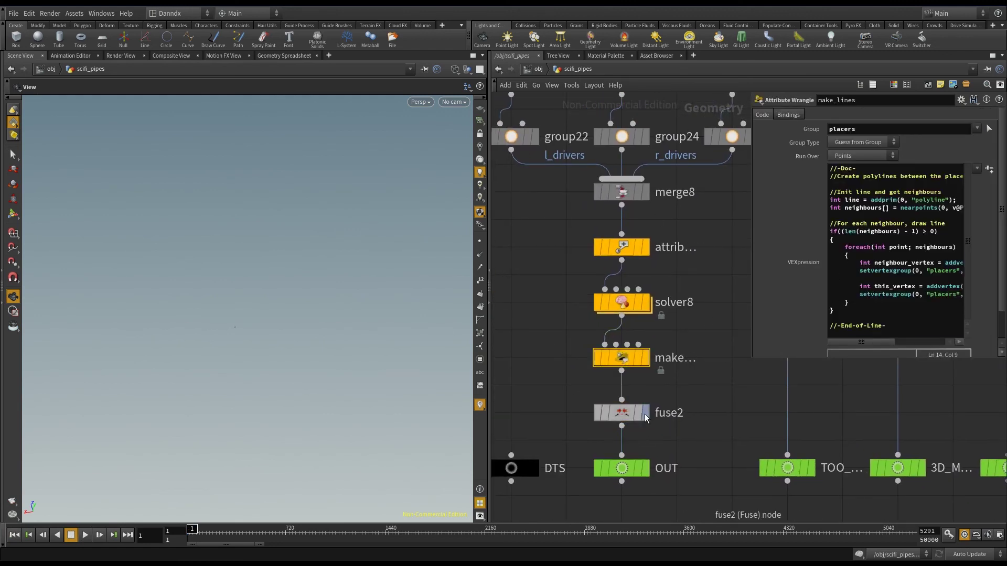
left_click(647, 471)
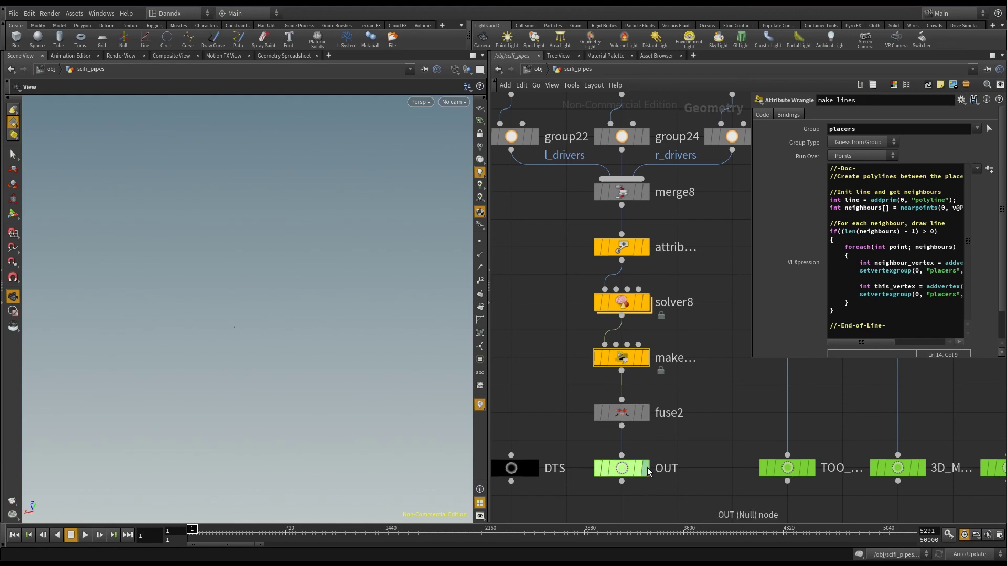